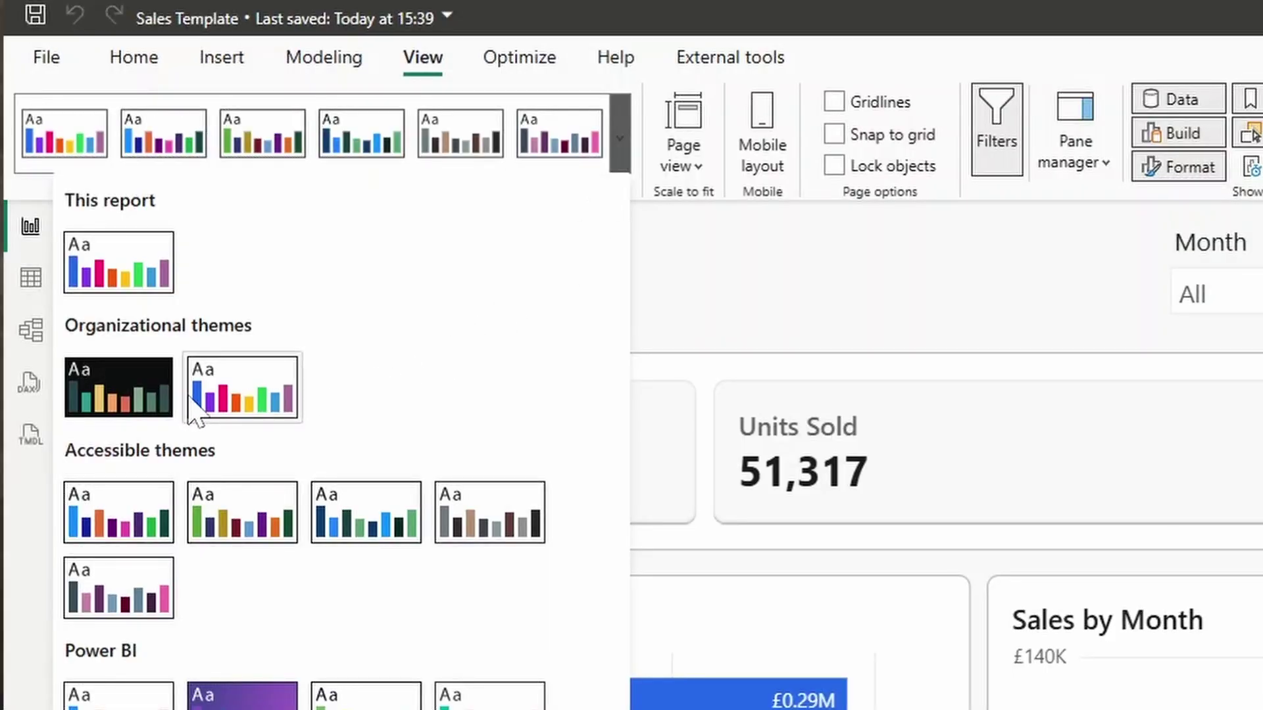
Dismiss the expanded Themes gallery without applying a theme, returning to the Sales Report
key(Escape)
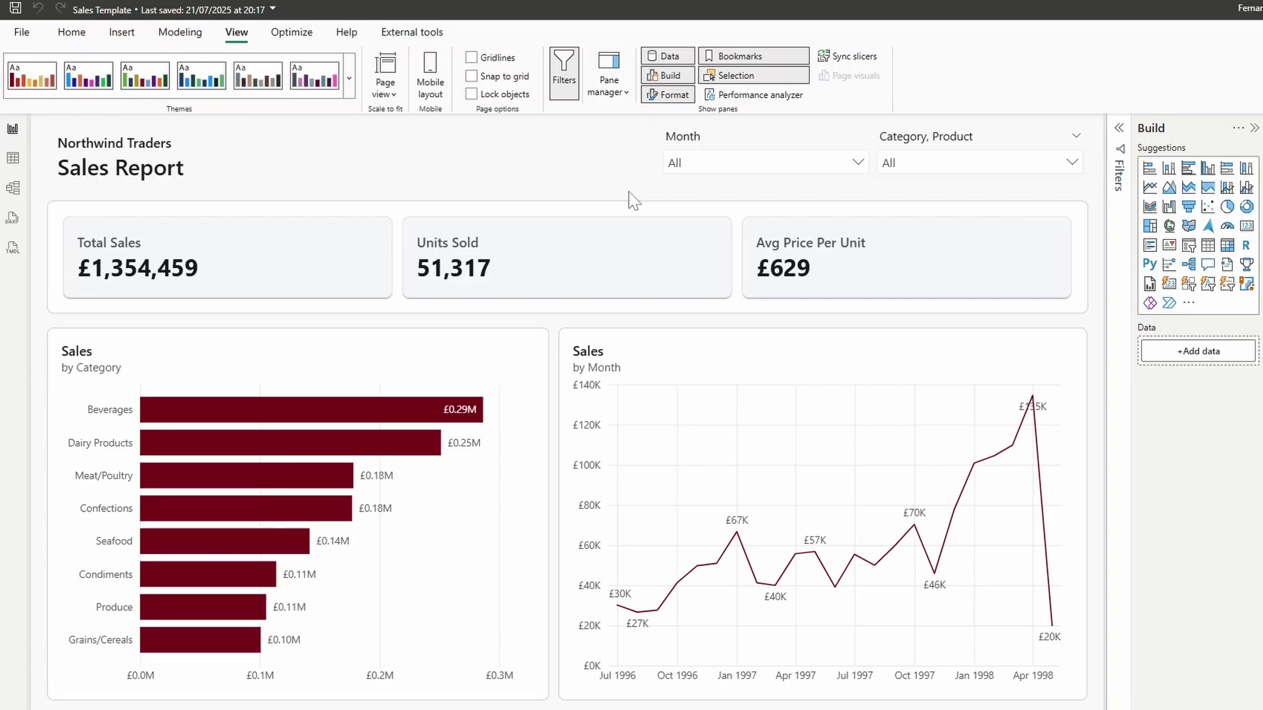
Select the KPI card group and bring up the Customize current theme settings
click(632, 208)
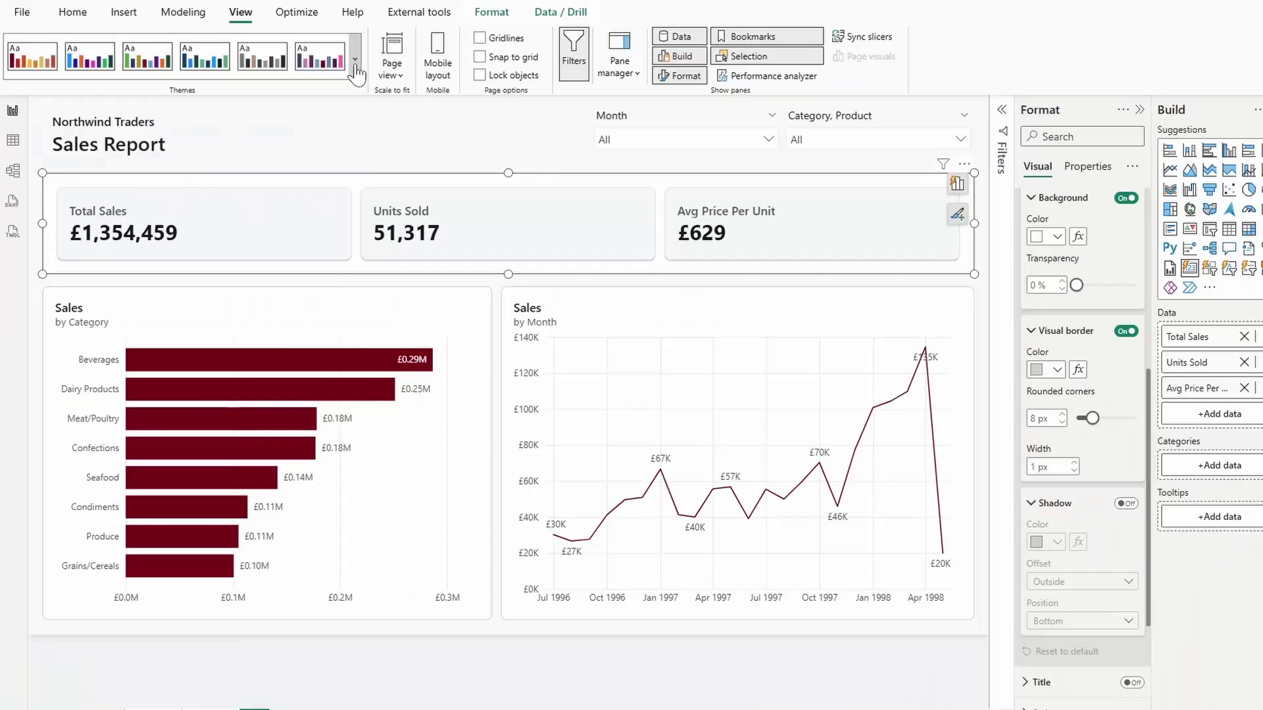
click(355, 58)
click(110, 660)
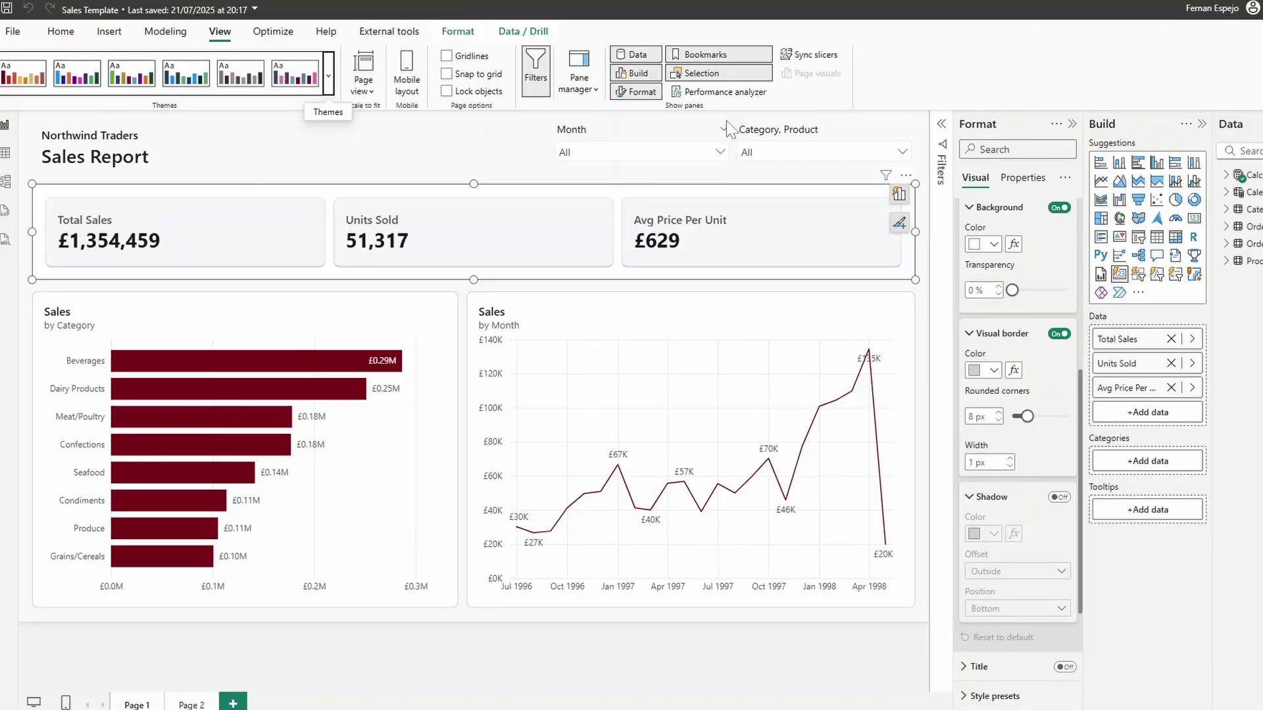
Import the Dark Mode theme file from Org Themes and dismiss the theme-added notice
click(329, 79)
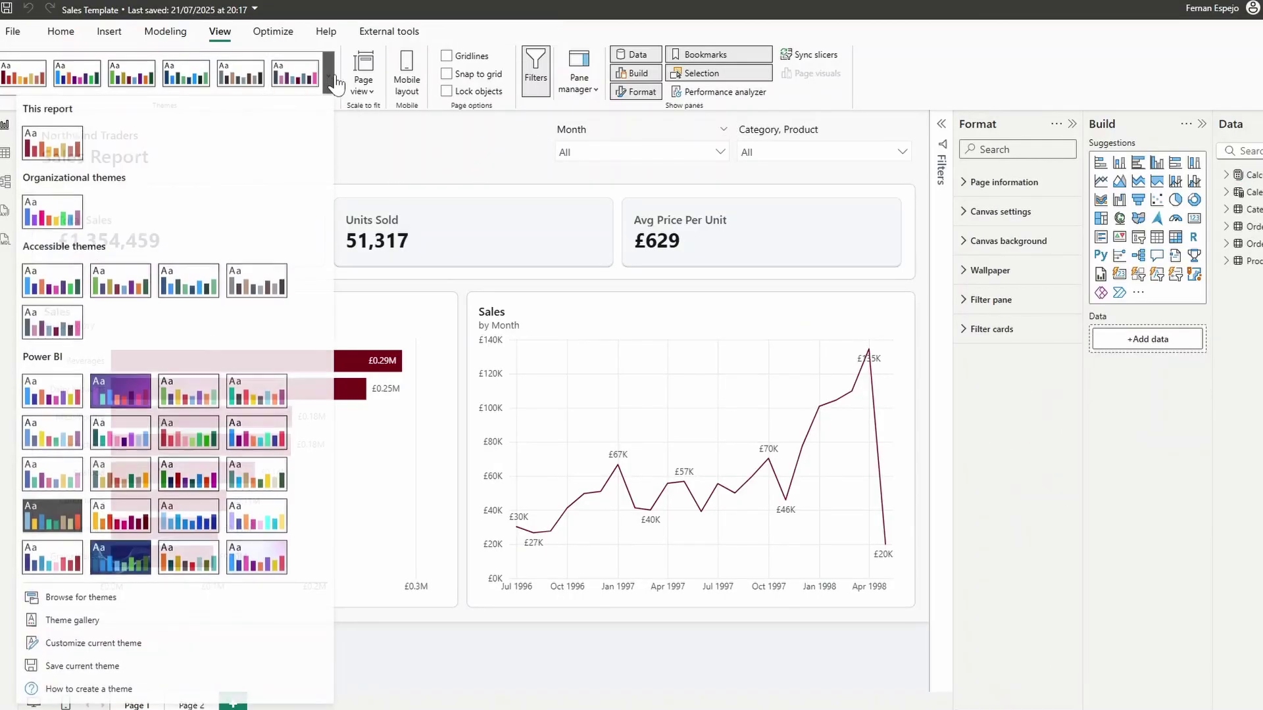
click(117, 602)
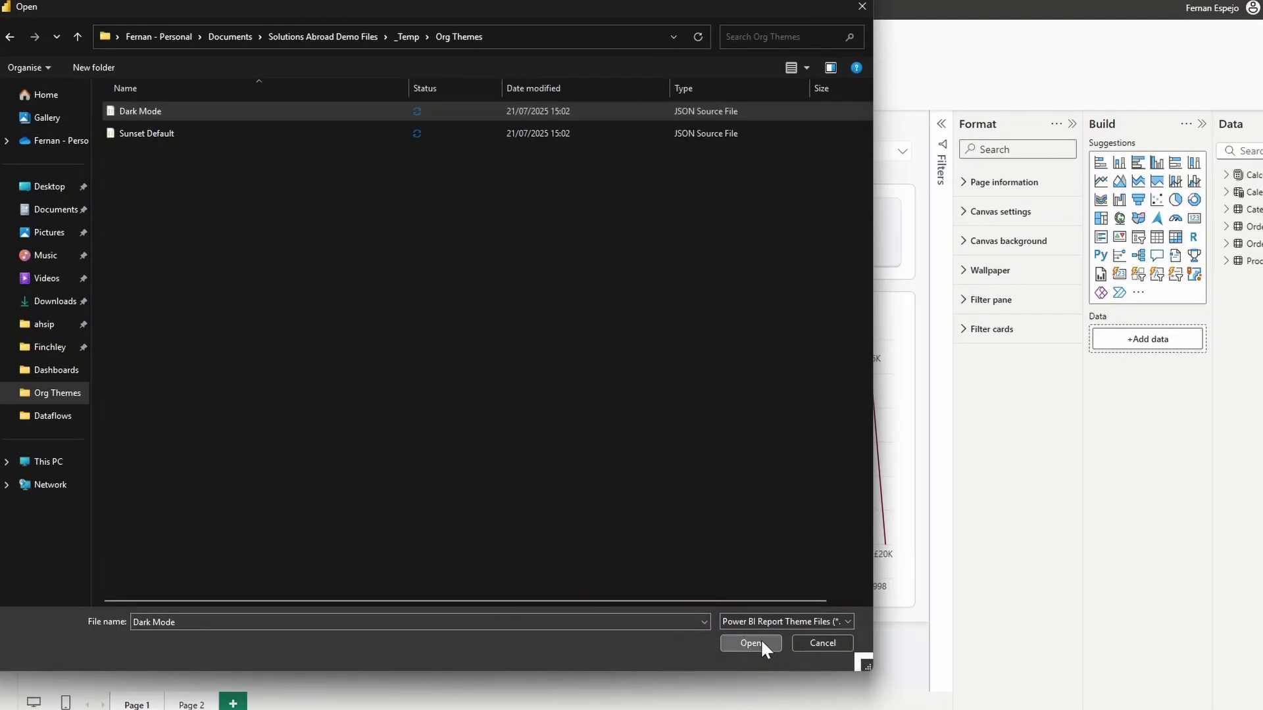
click(761, 642)
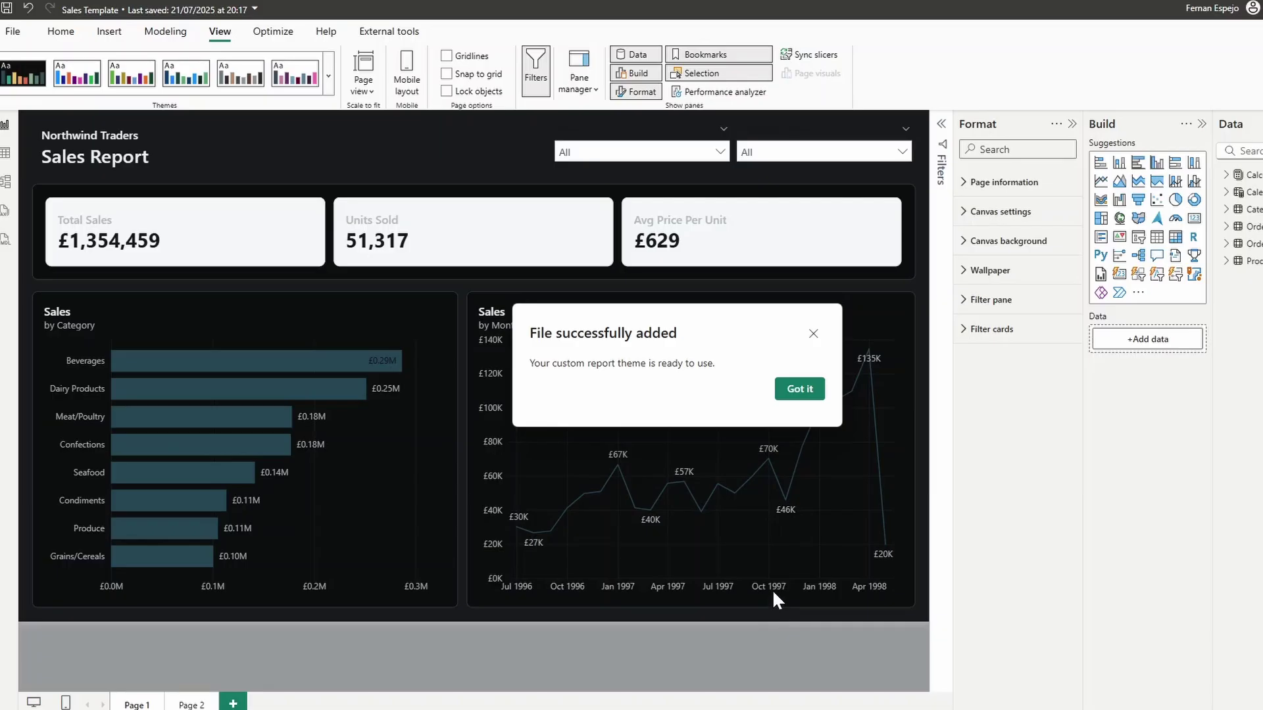
click(800, 389)
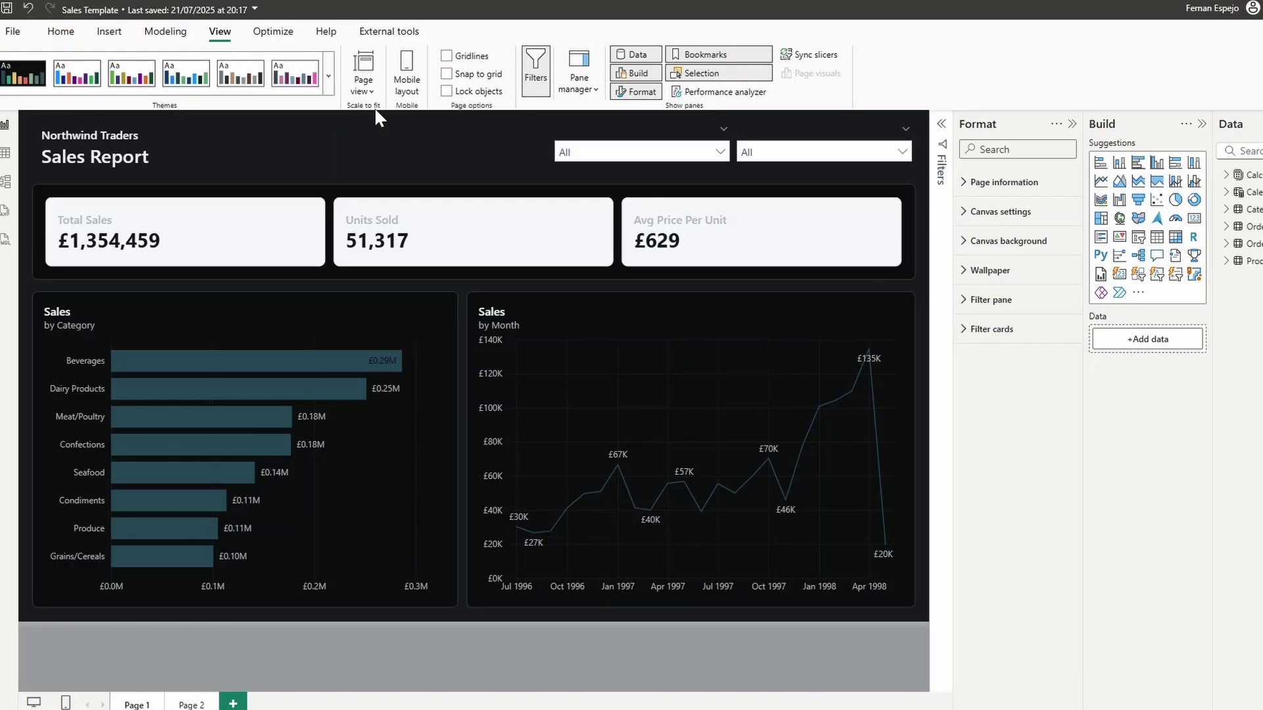
Apply the light theme listed under Organizational themes in place of Dark Mode
click(327, 73)
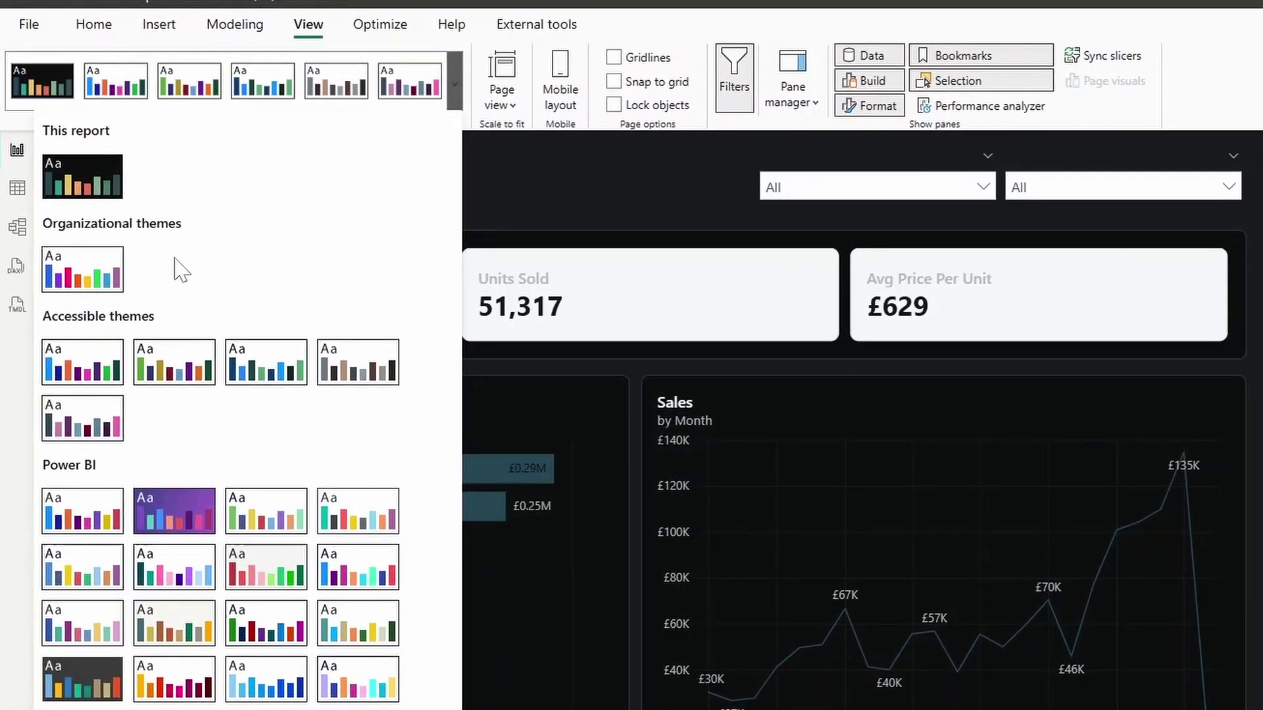
click(108, 280)
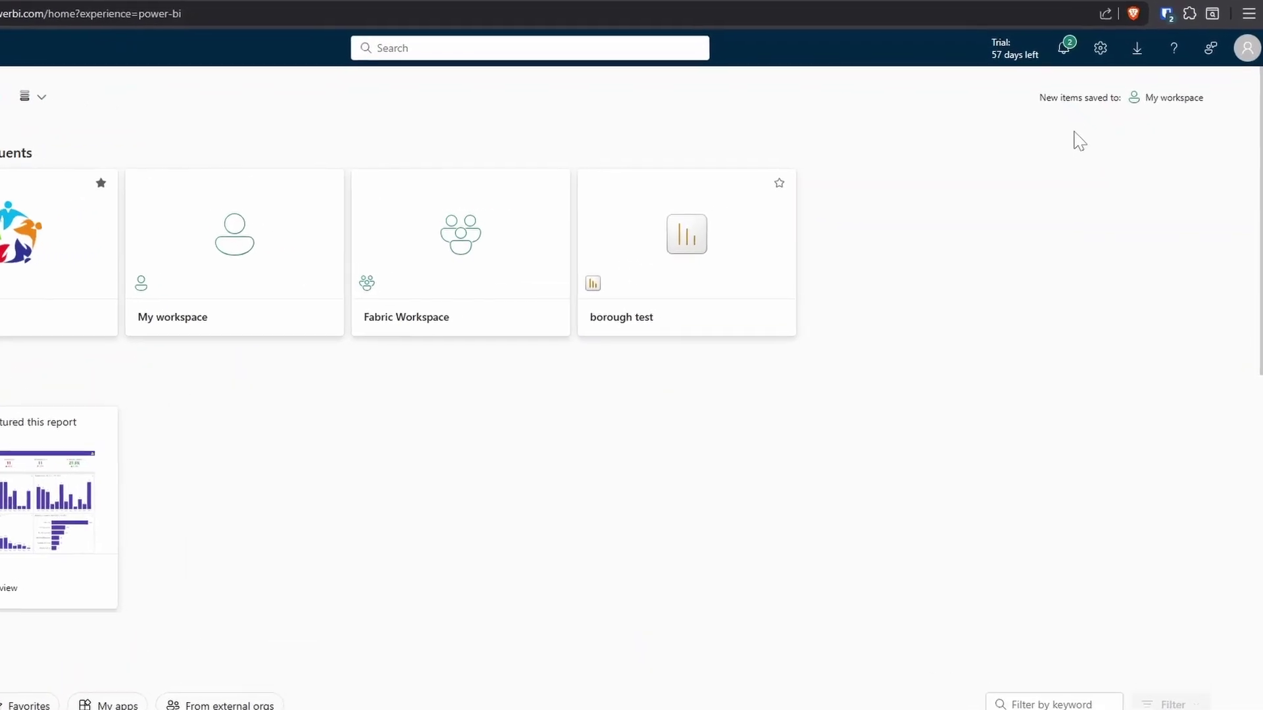
Go to the Admin portal via Settings and open Organizational themes (preview)
click(1074, 40)
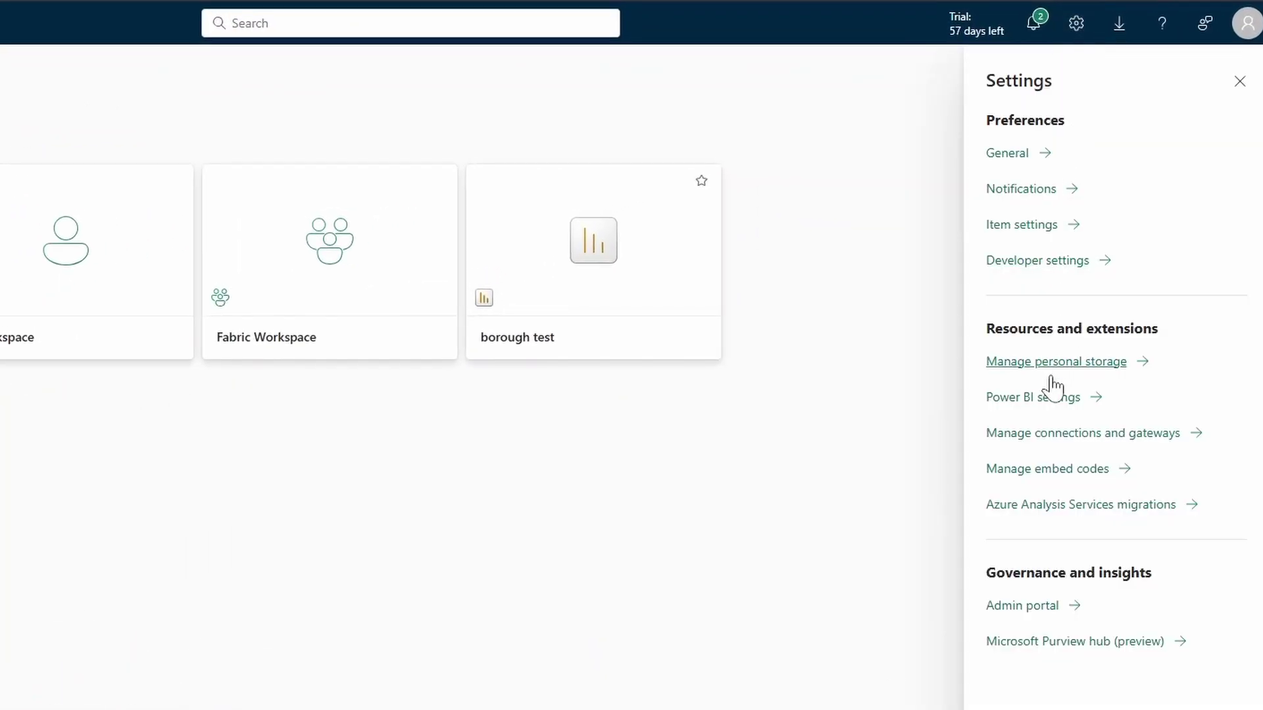
click(1021, 606)
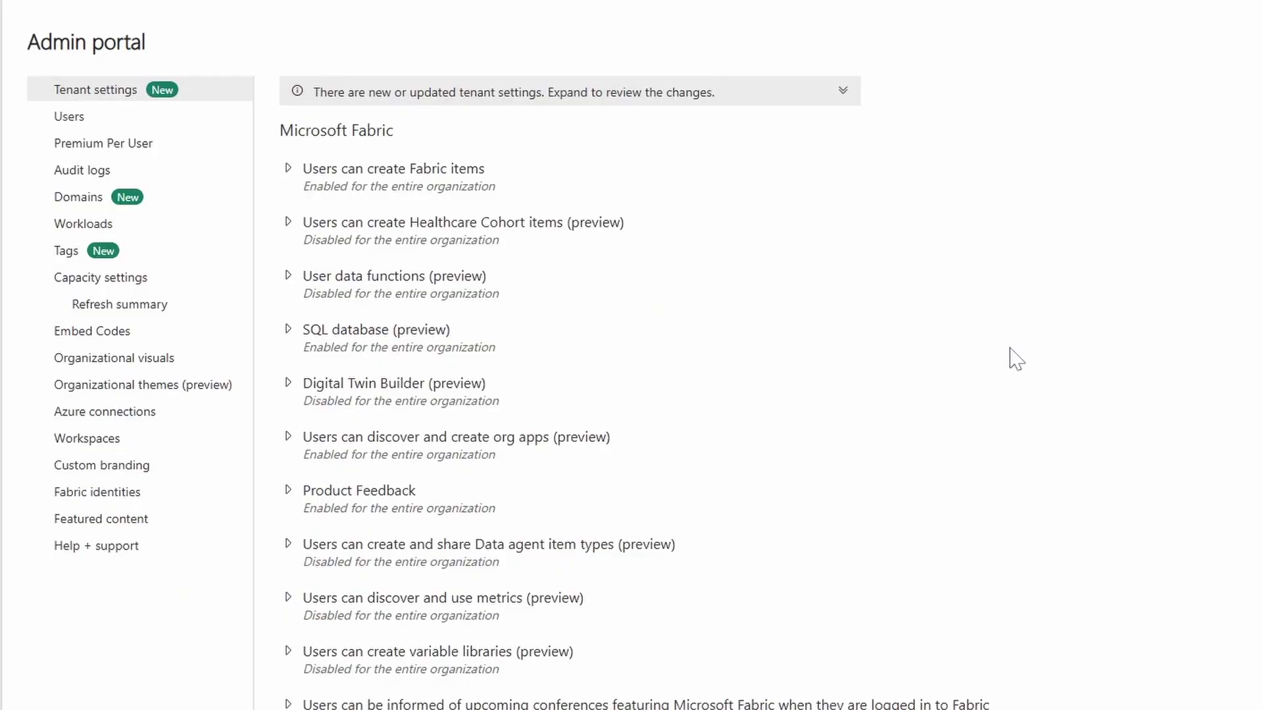
click(163, 394)
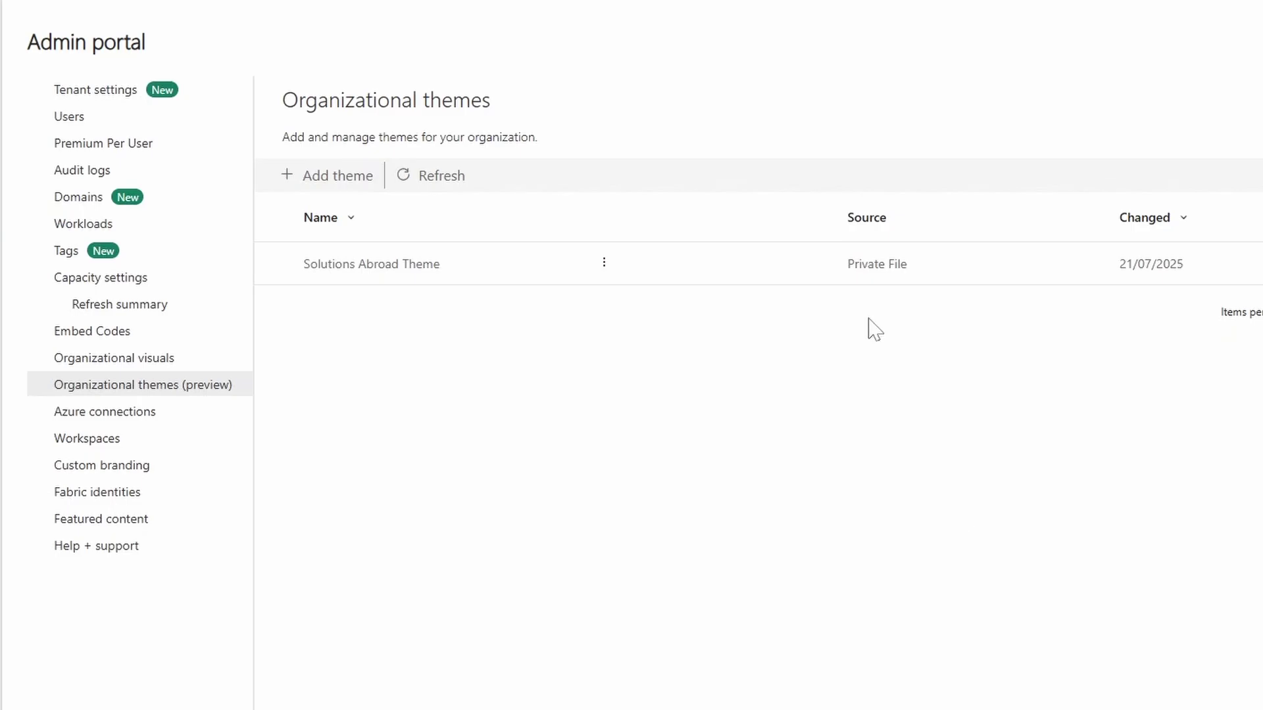
click(873, 260)
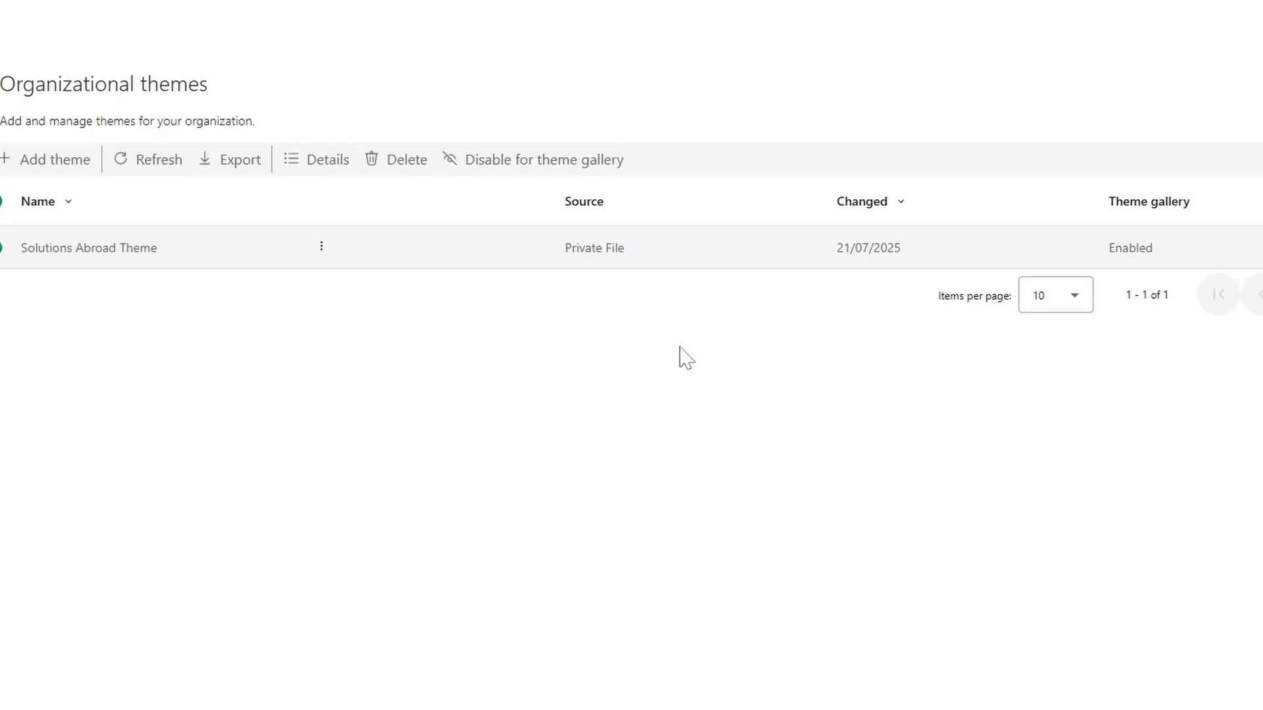
Add a theme from the Dark Mode JSON file, named Dark Mode, described 'This is a dark mode theme'
click(42, 160)
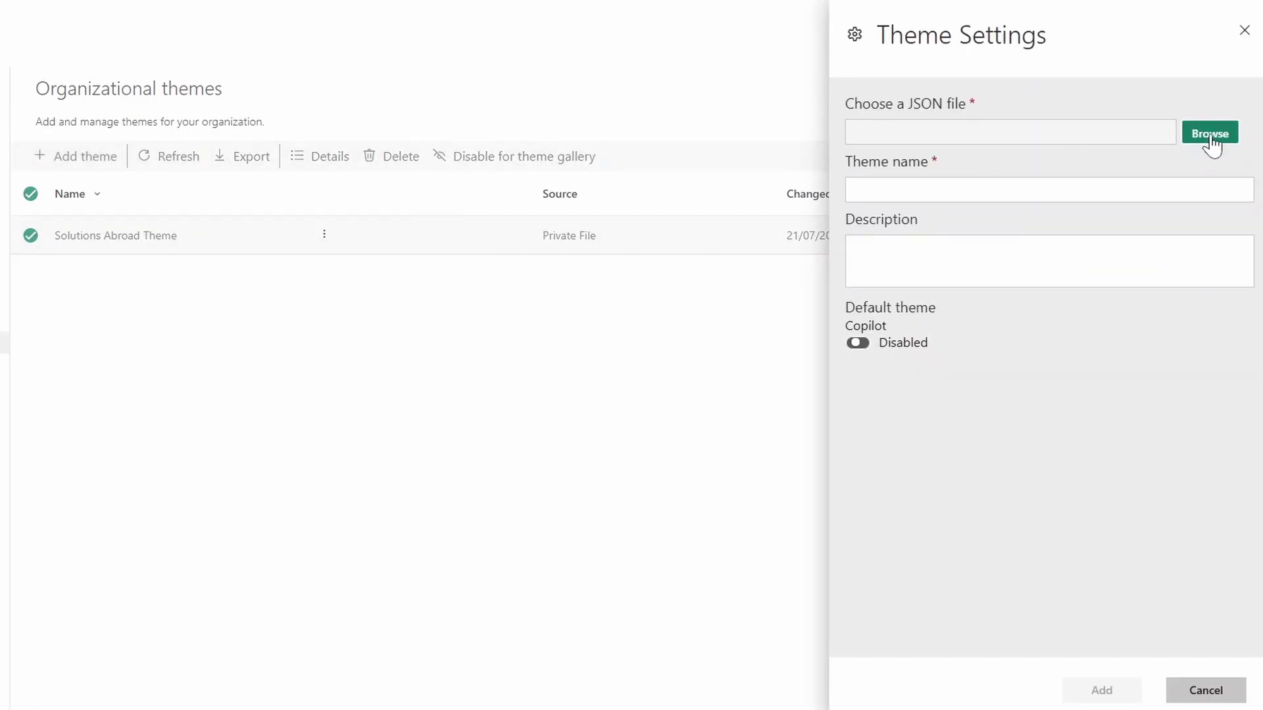
click(1220, 140)
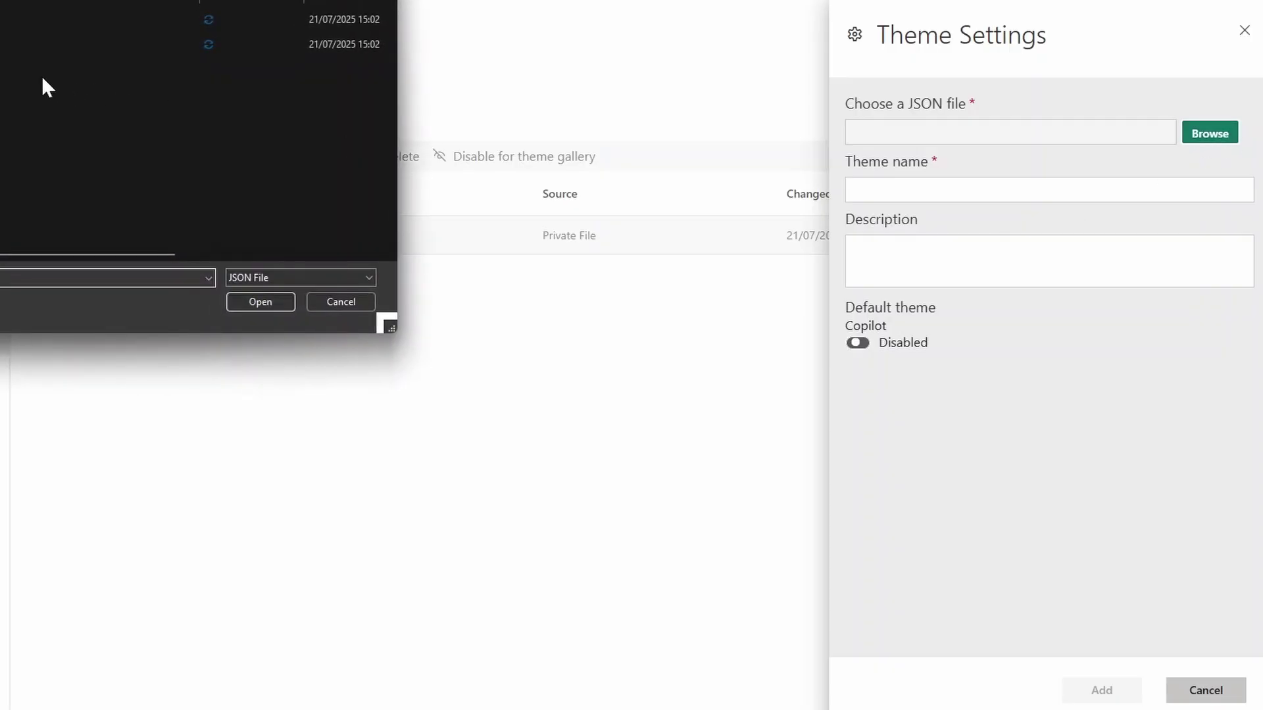
click(250, 300)
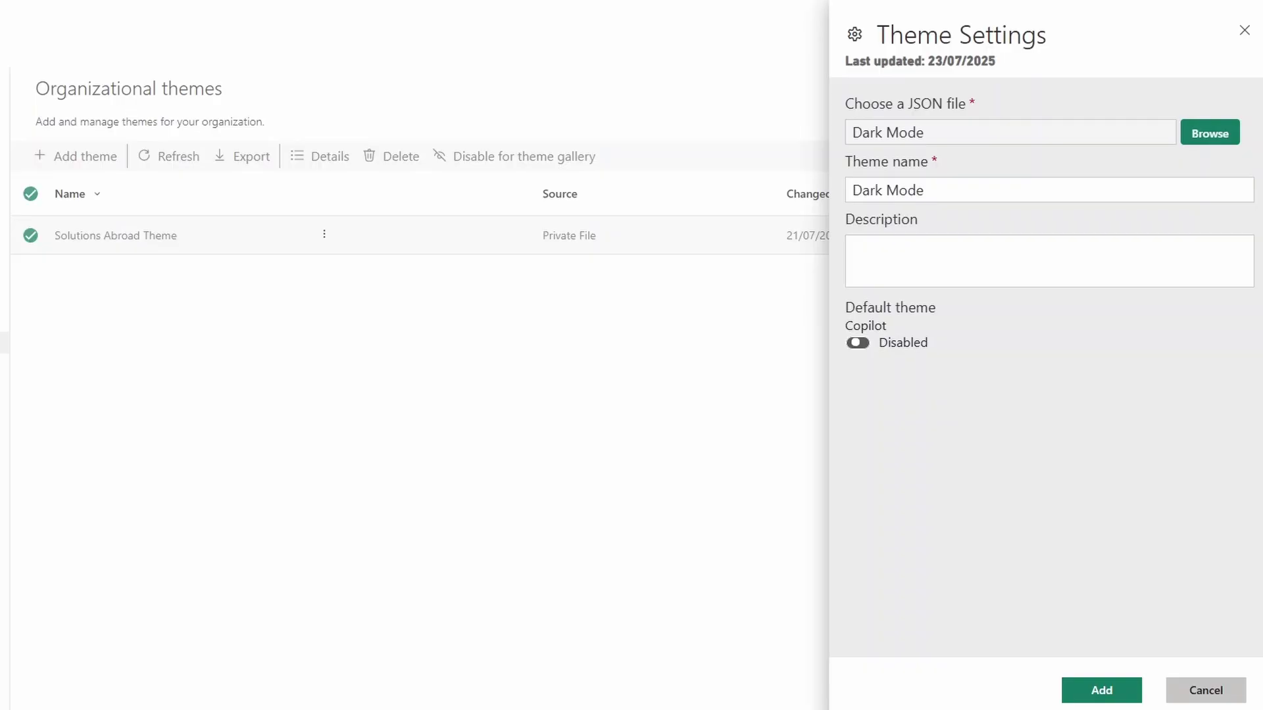
drag(925, 190, 833, 217)
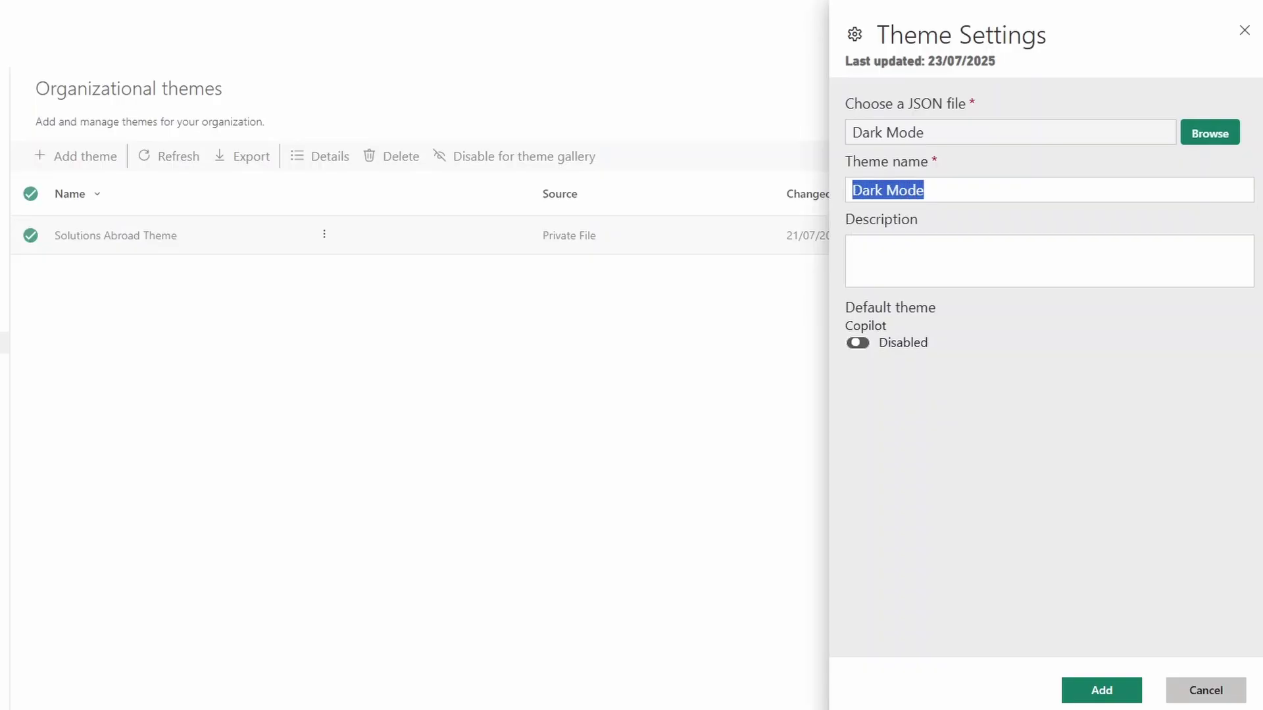
click(855, 251)
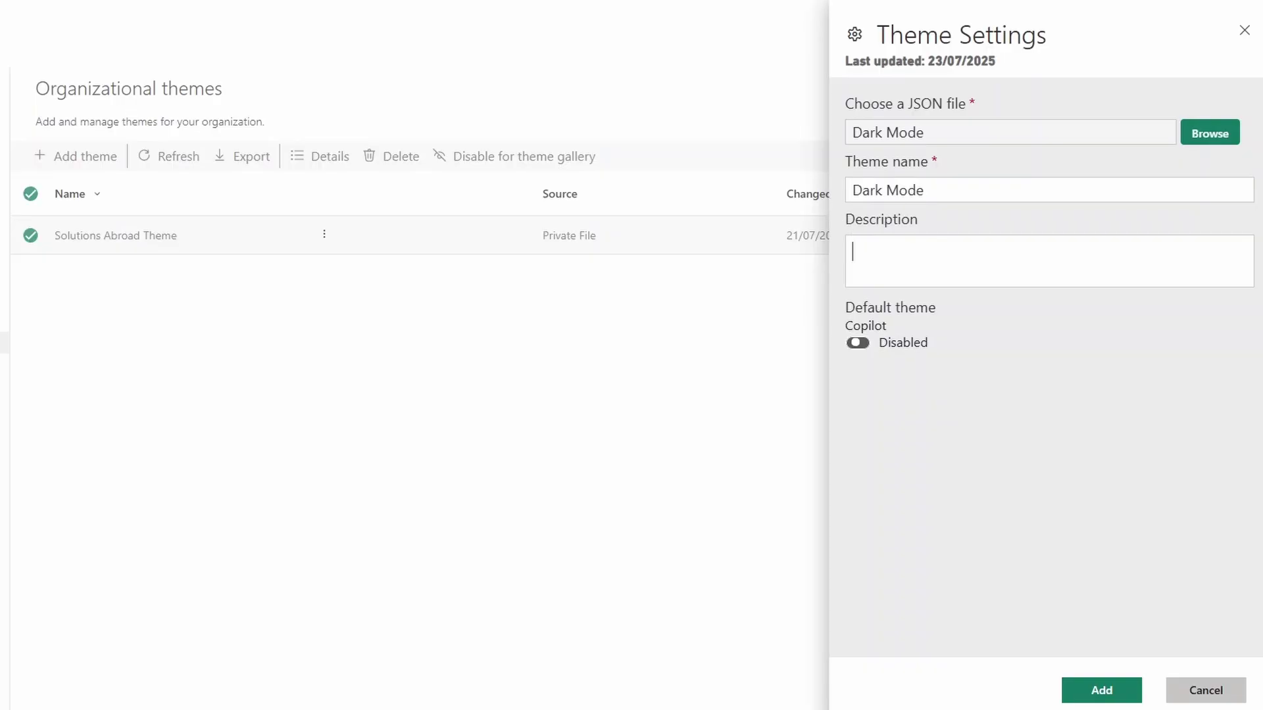
text(This is a dark mode theme)
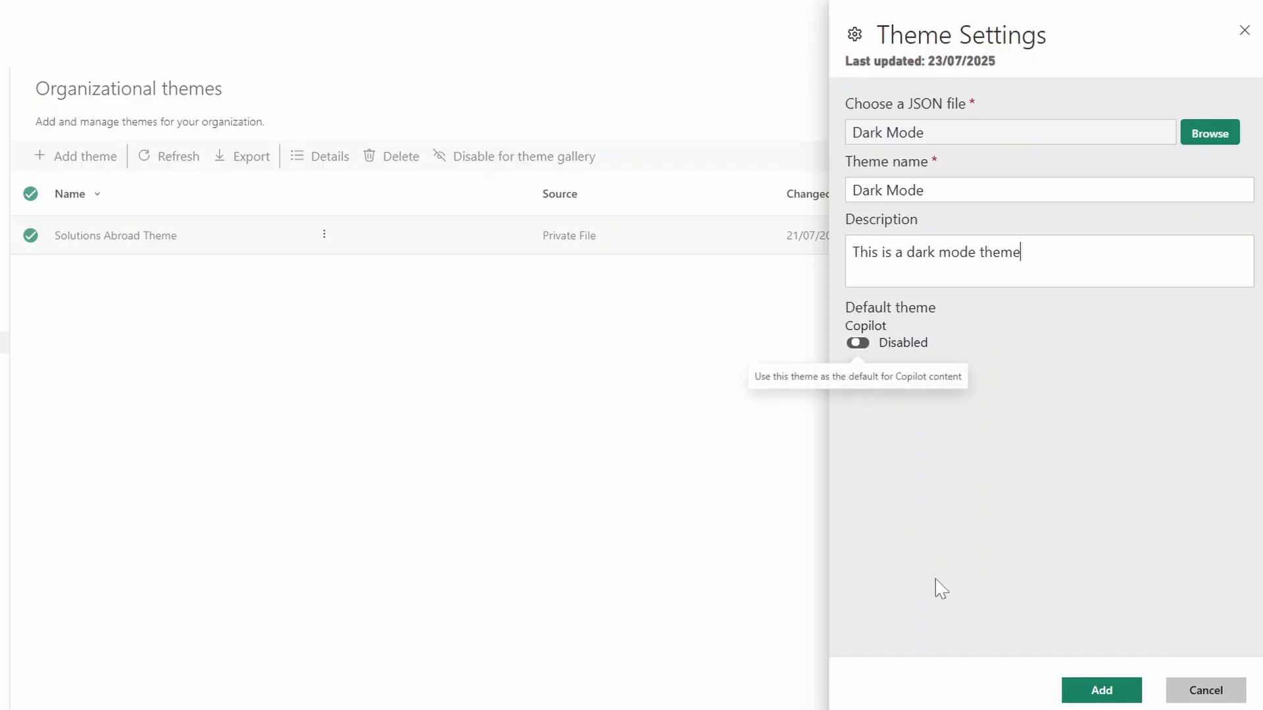
Save the Dark Mode theme, then select its row and enable it for the theme gallery
click(1089, 692)
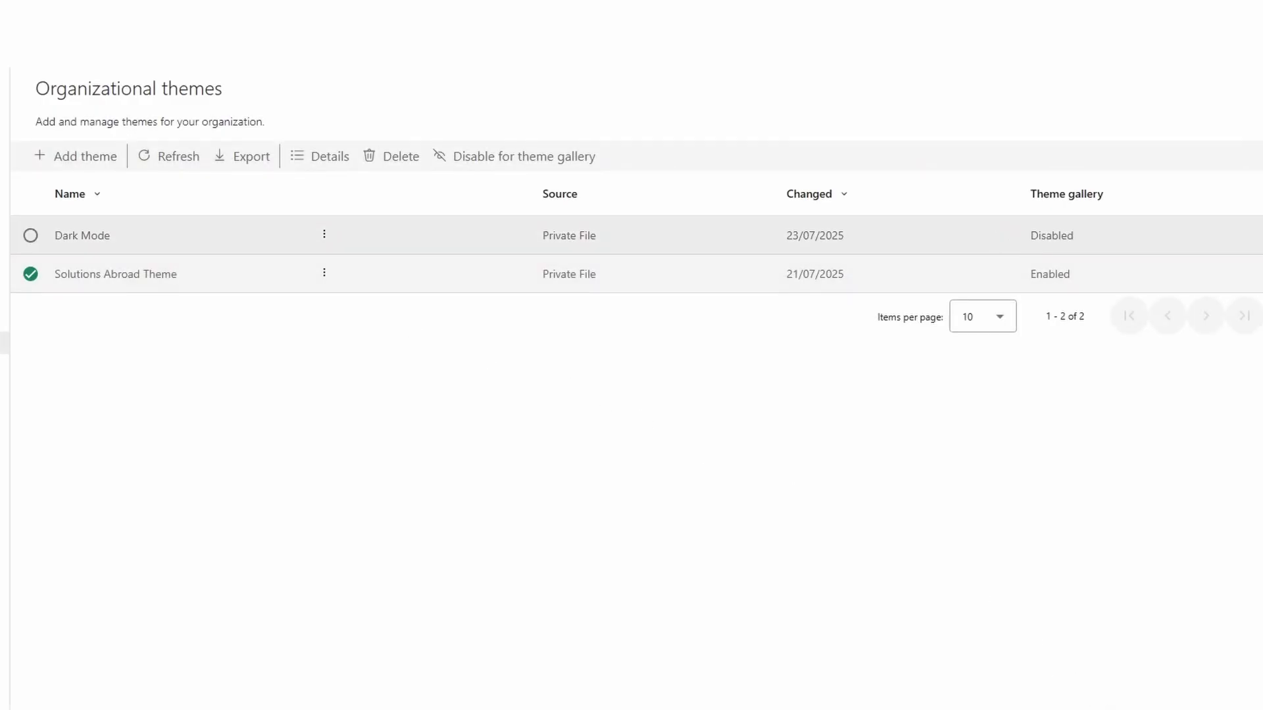
drag(1038, 237, 1076, 248)
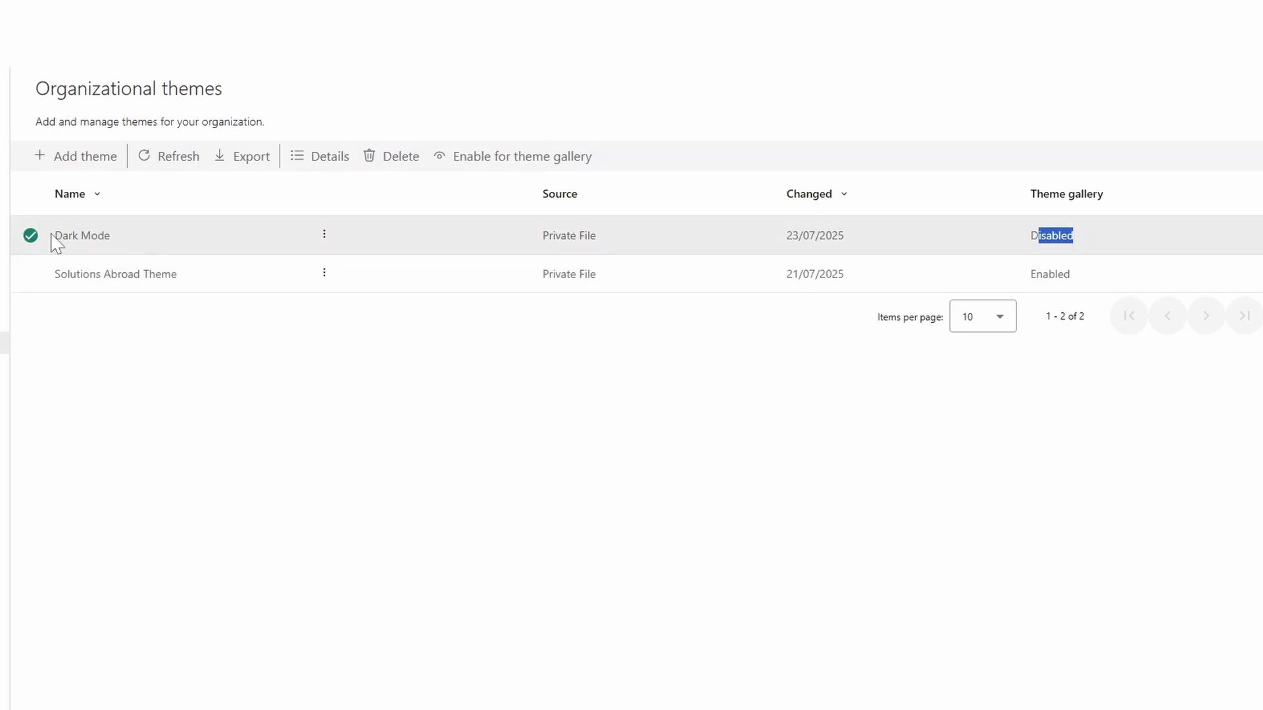
click(460, 161)
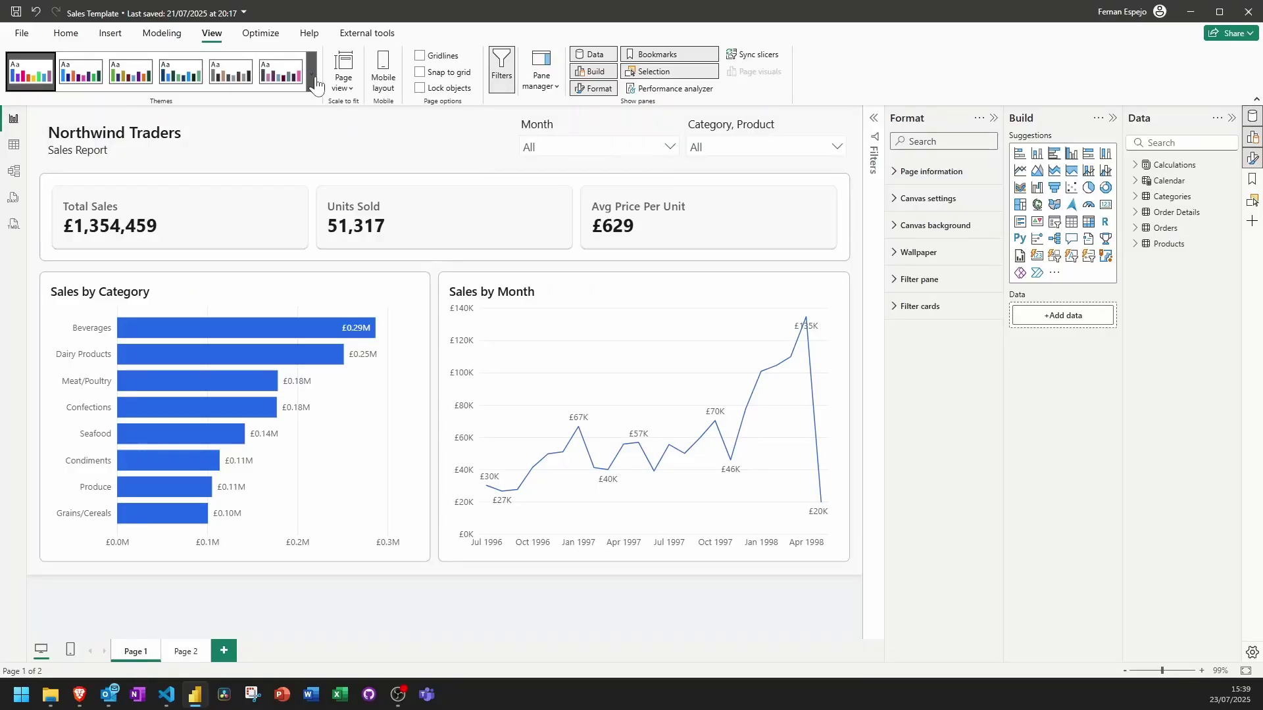
click(314, 77)
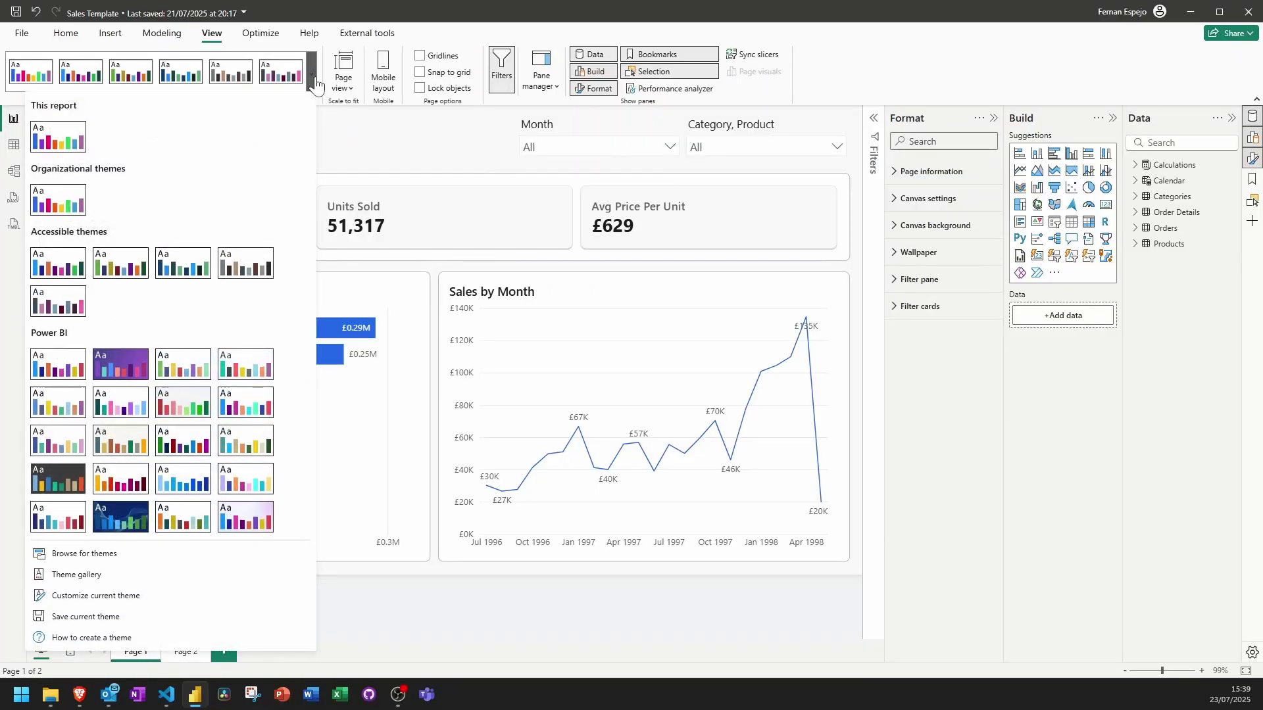
Save and close Sales Template, reopen it from the taskbar jump list, and check the Themes gallery
key(Escape)
click(1247, 14)
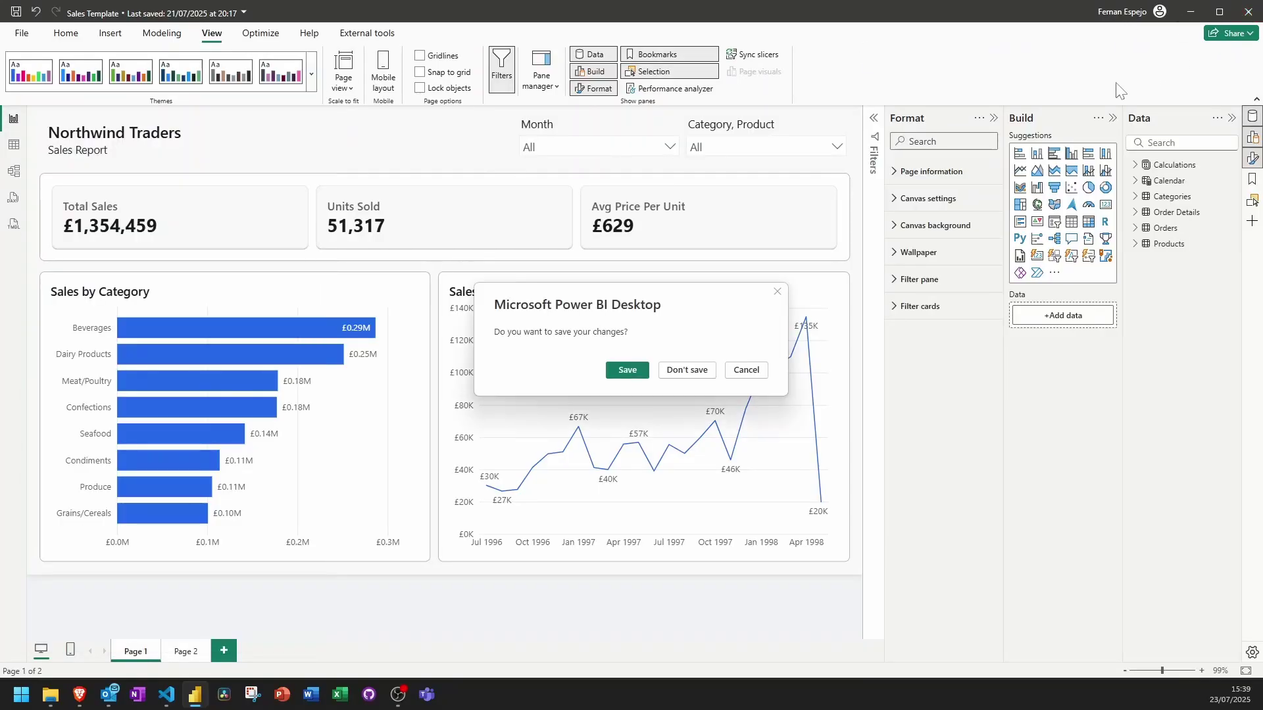
click(630, 375)
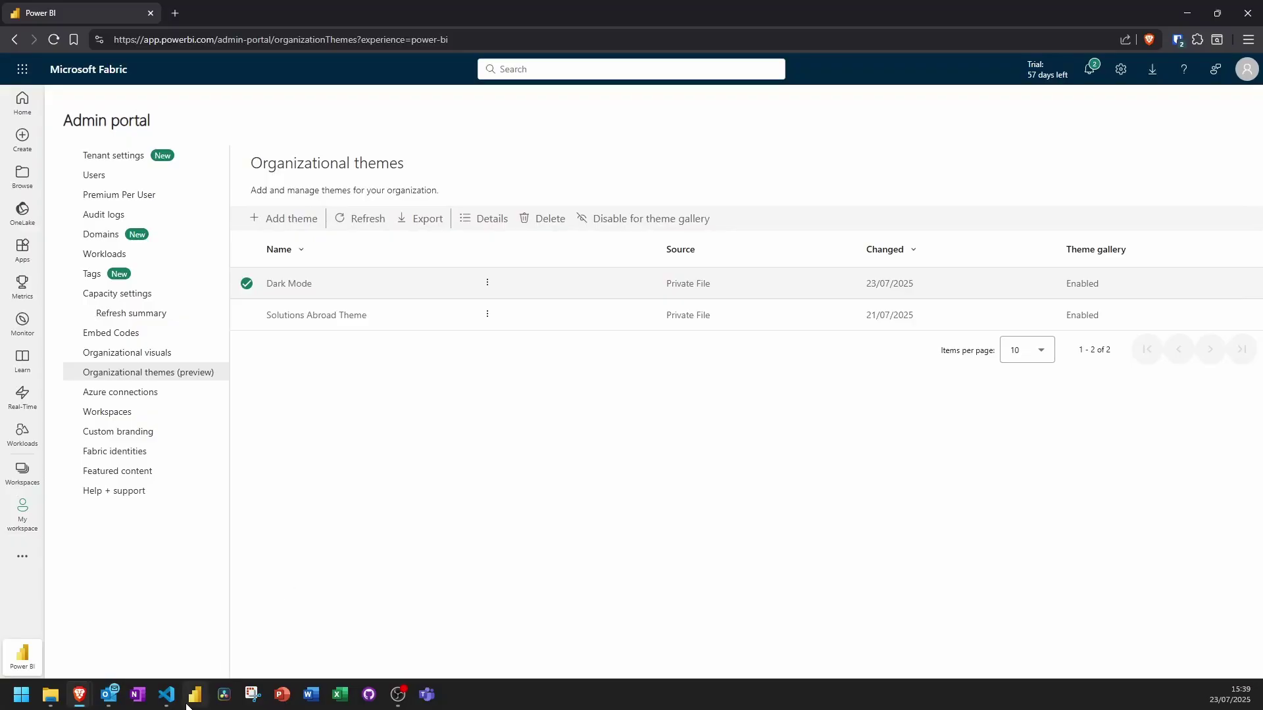
right_click(195, 695)
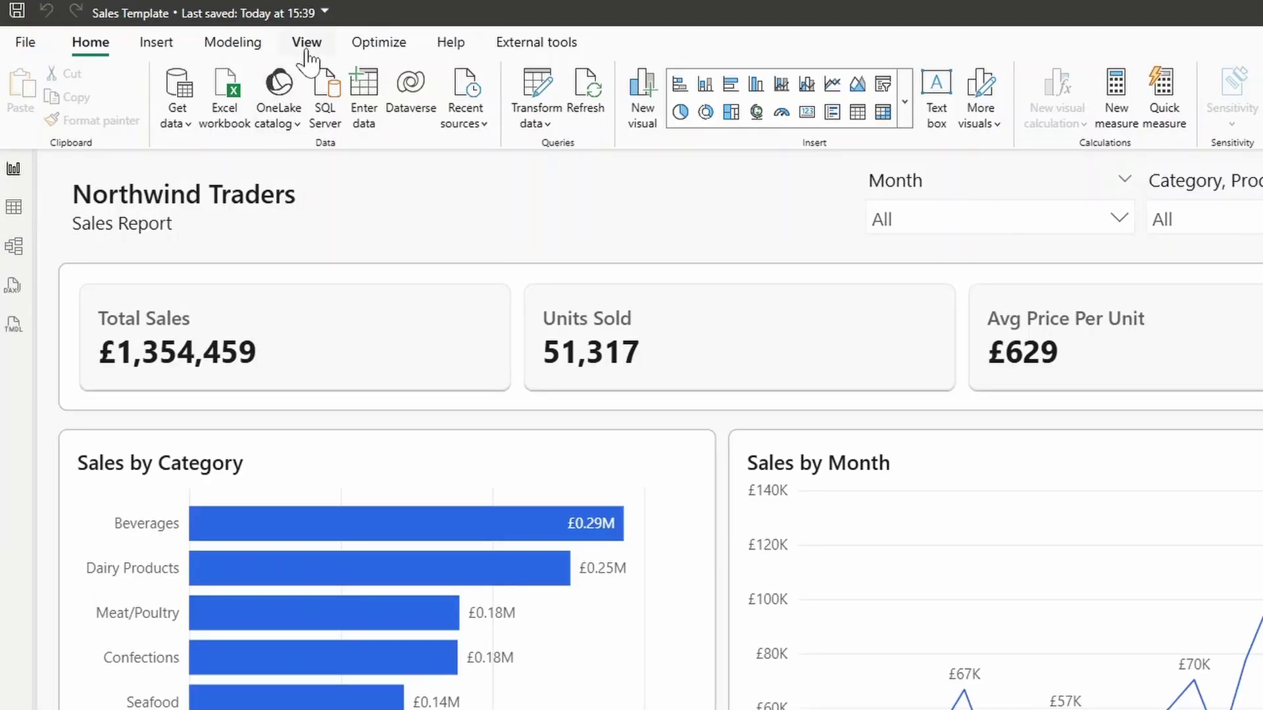
click(306, 45)
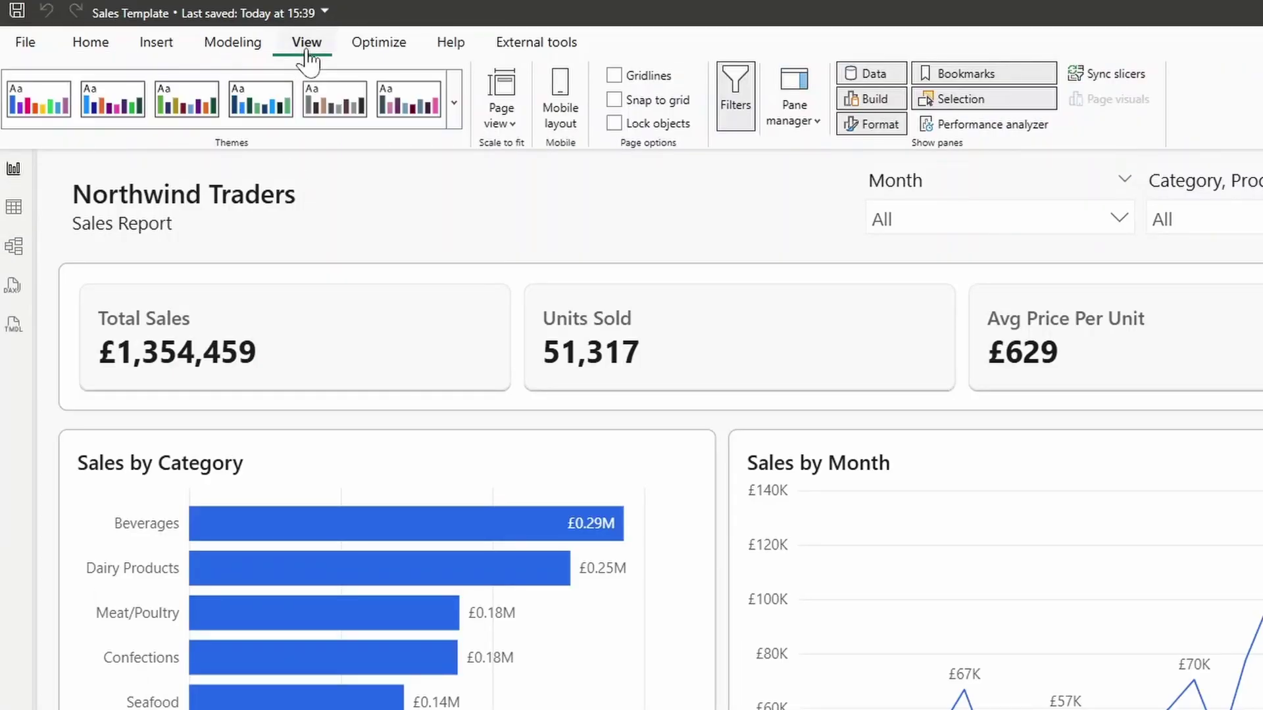
click(455, 106)
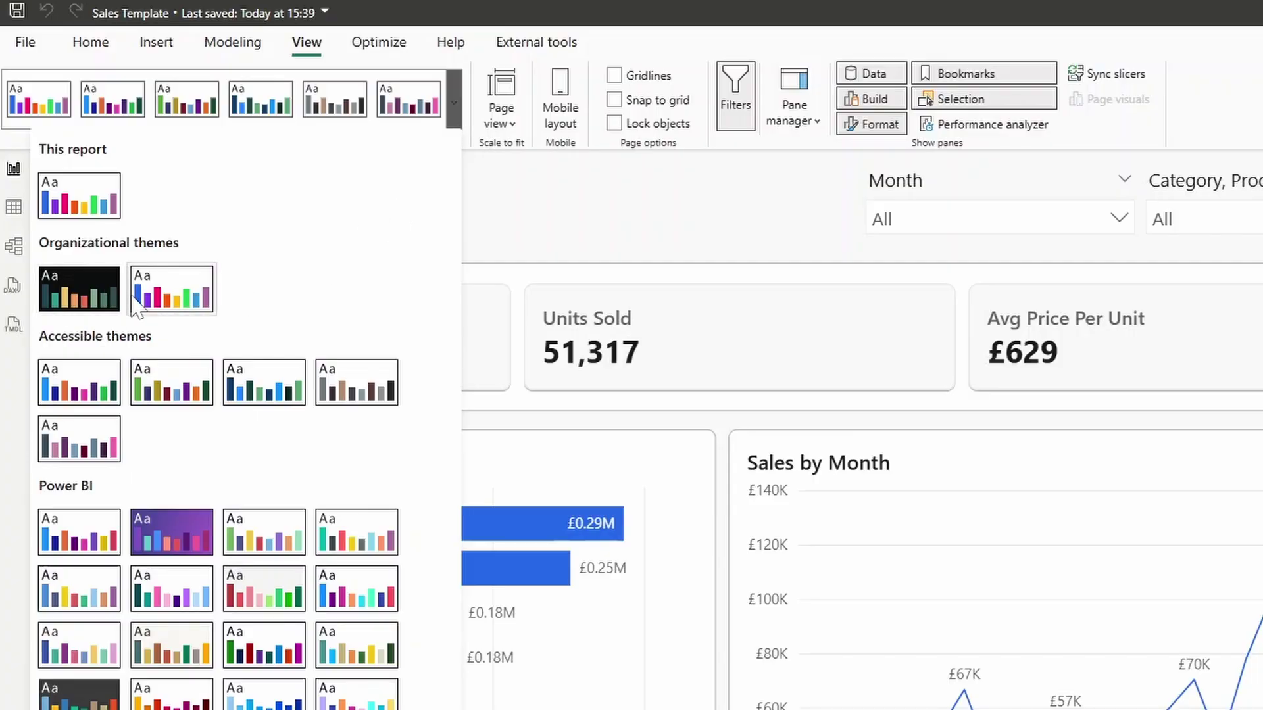
click(116, 302)
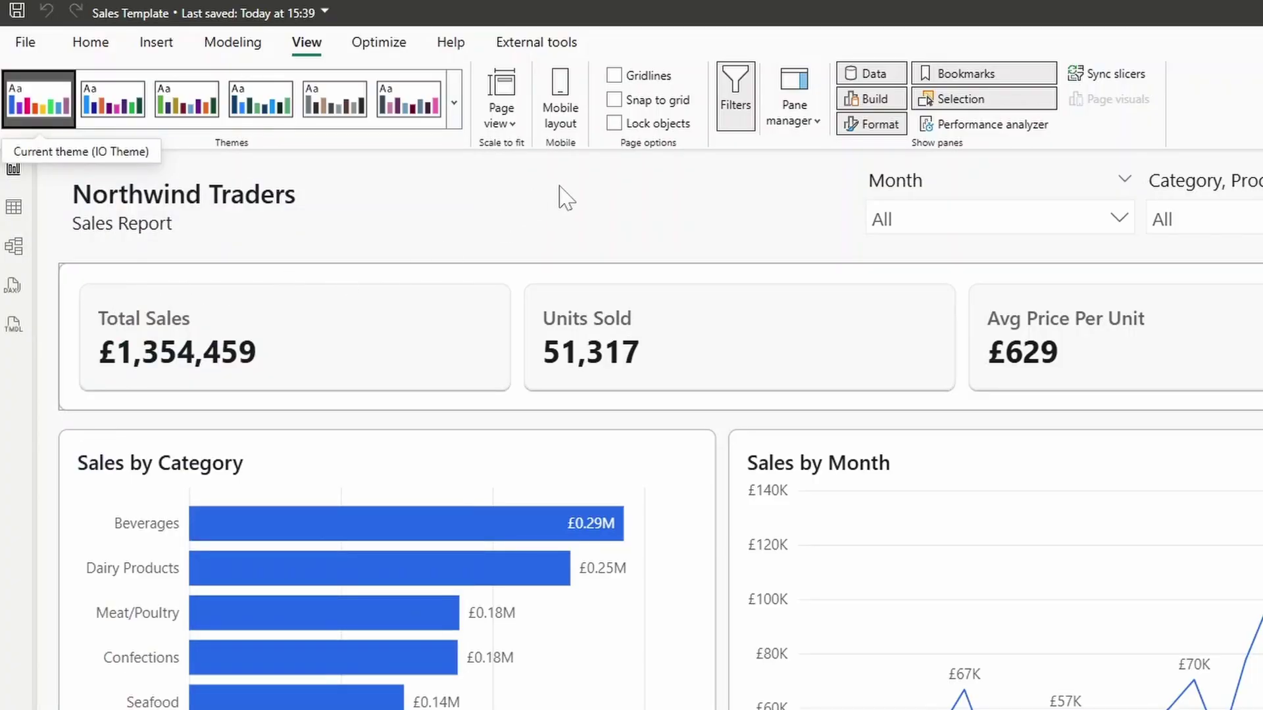